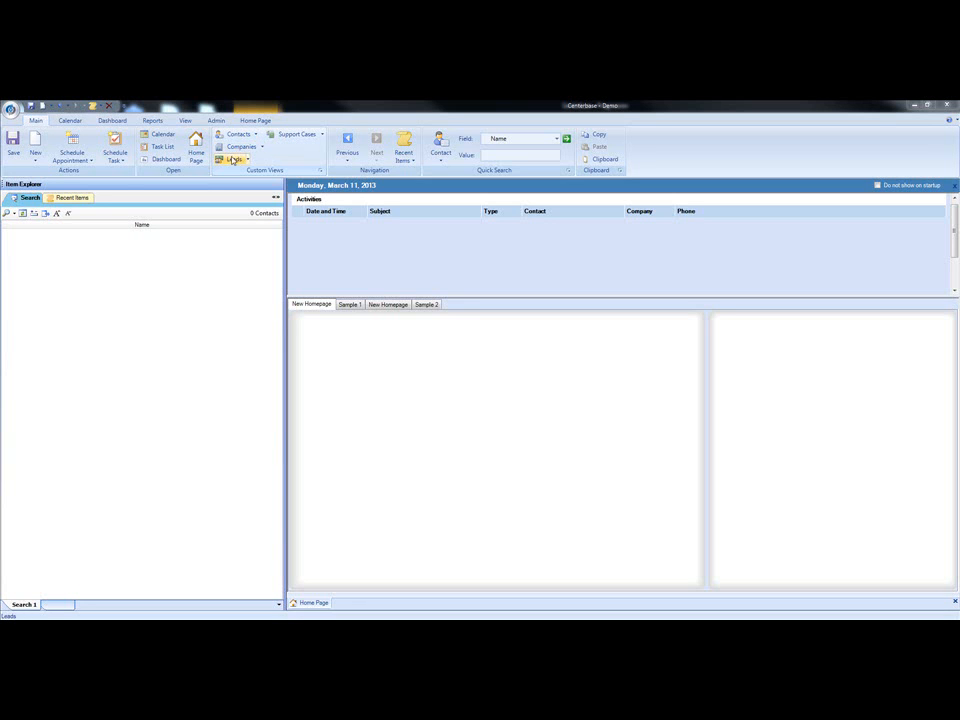
# Step: Add Events to the selected Custom Views item types and remove Leads from them
pyautogui.click(321, 172)
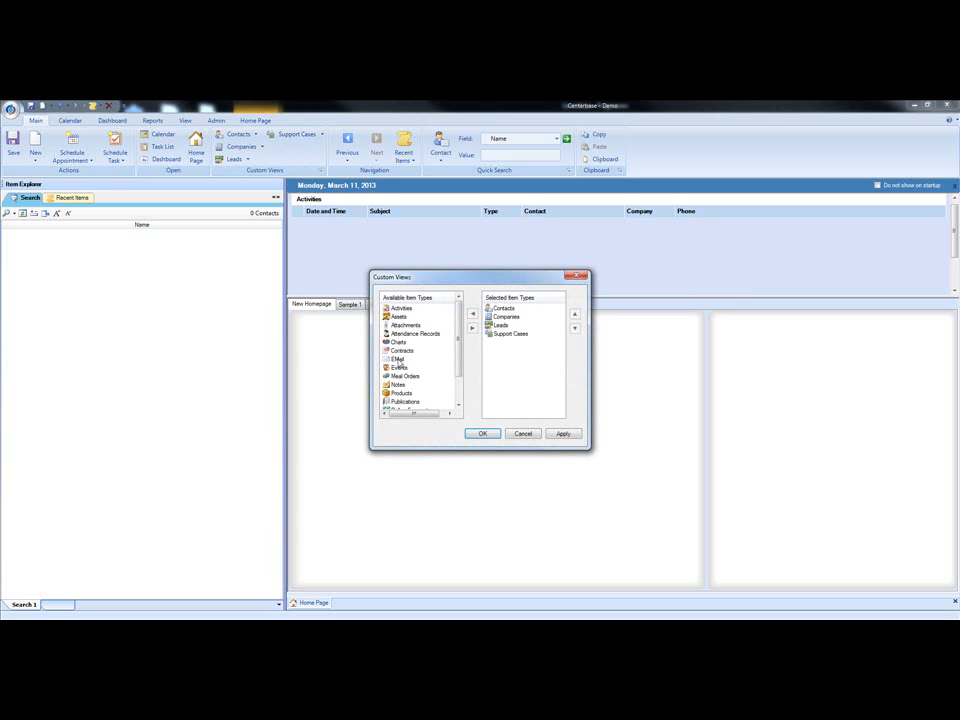
pyautogui.moveTo(457, 330)
pyautogui.mouseDown()
pyautogui.moveTo(461, 364)
pyautogui.moveTo(456, 324)
pyautogui.mouseUp()
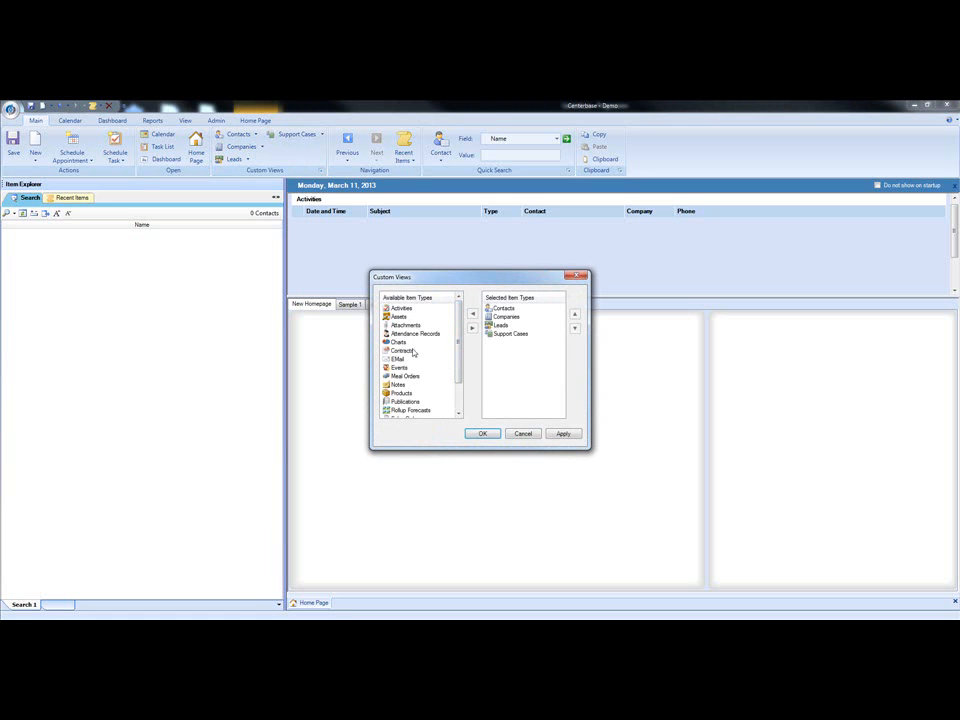
pyautogui.click(398, 368)
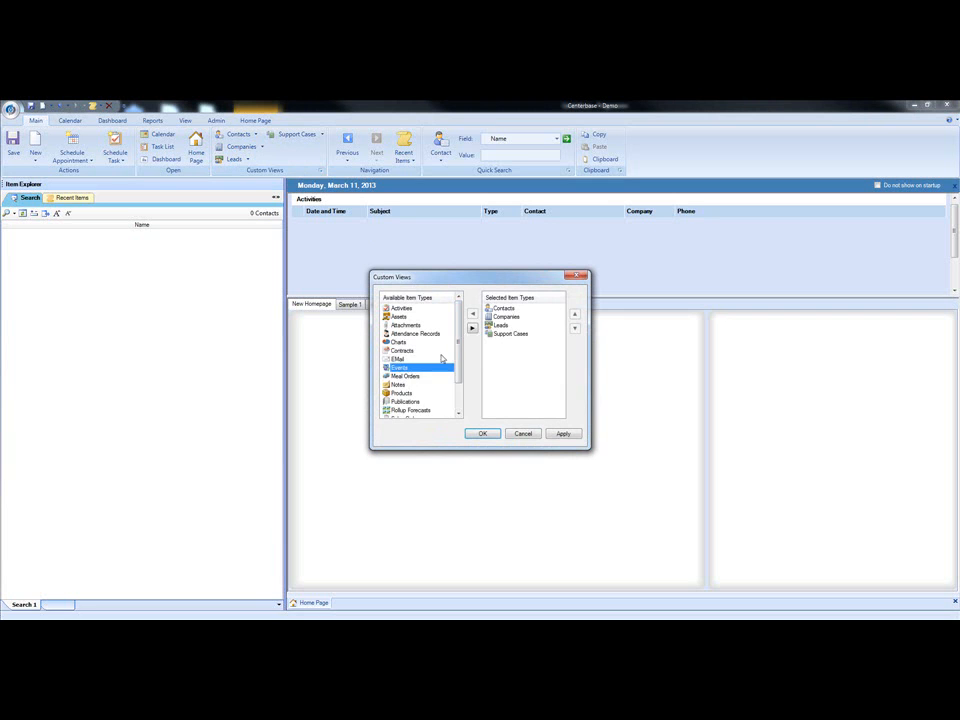
pyautogui.click(473, 327)
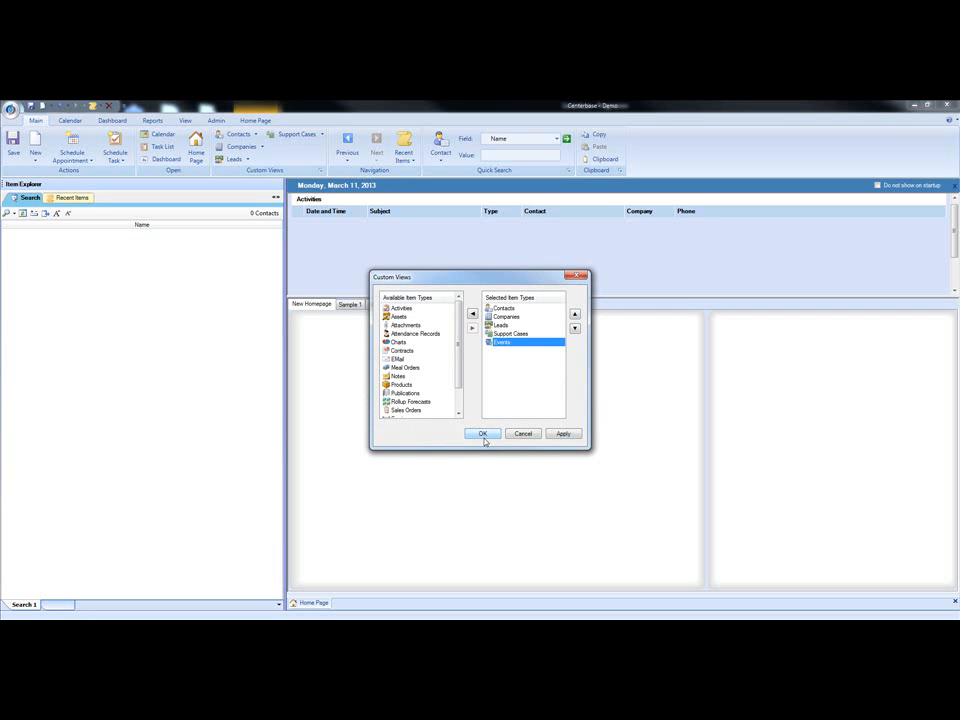
pyautogui.click(500, 326)
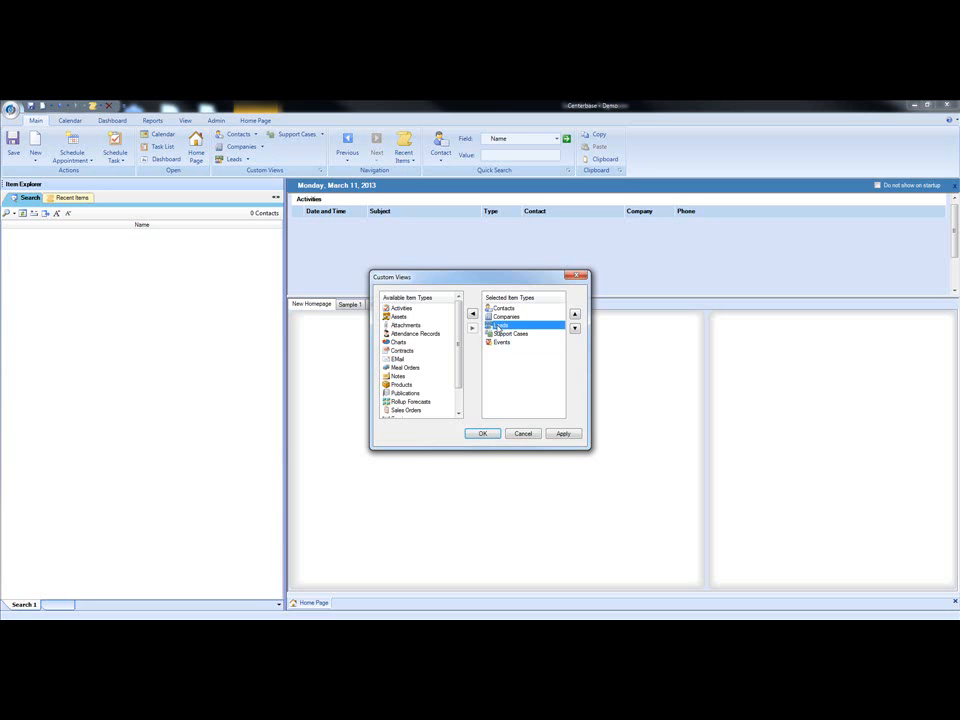
pyautogui.click(472, 313)
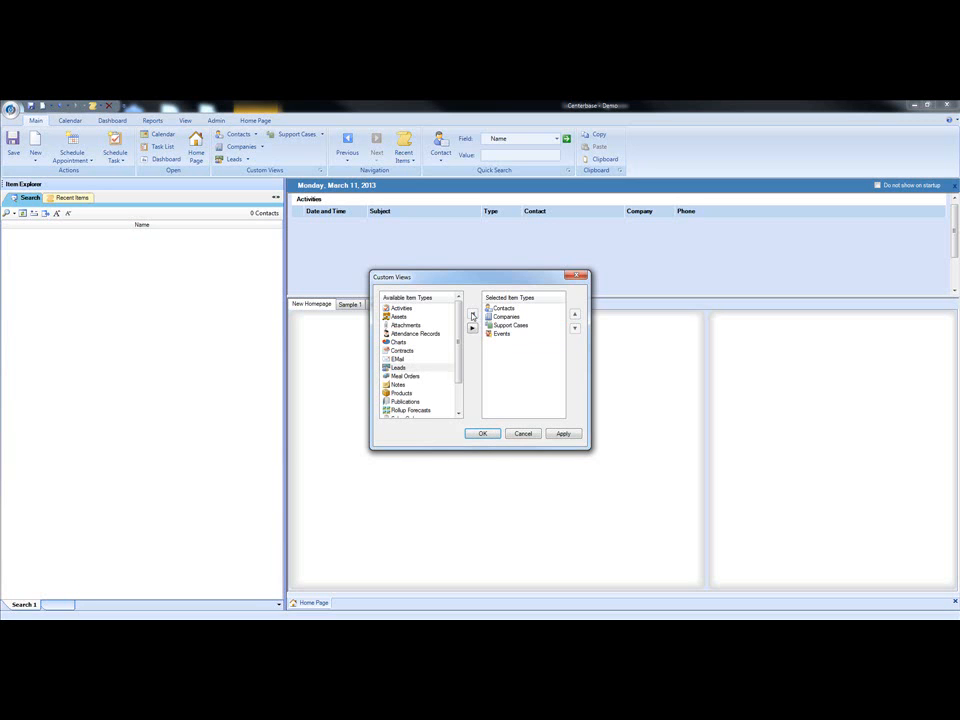
pyautogui.click(483, 433)
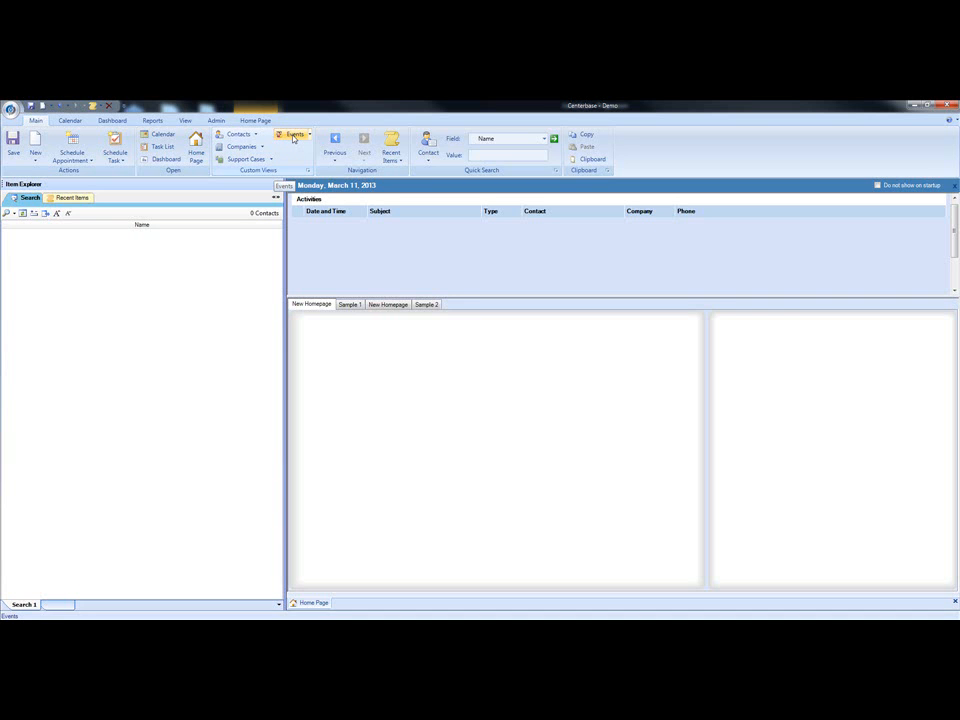
# Step: Start a new item in the Item Manager with singular name "Customer Survey" and plural name "Customer Surveys"
pyautogui.click(216, 121)
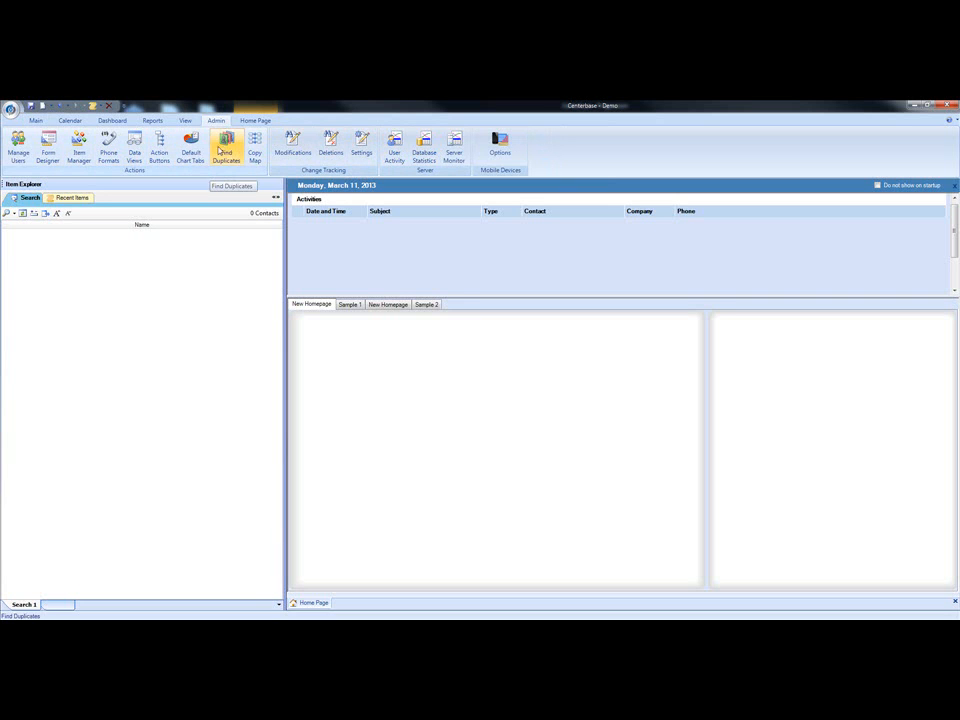
pyautogui.click(80, 165)
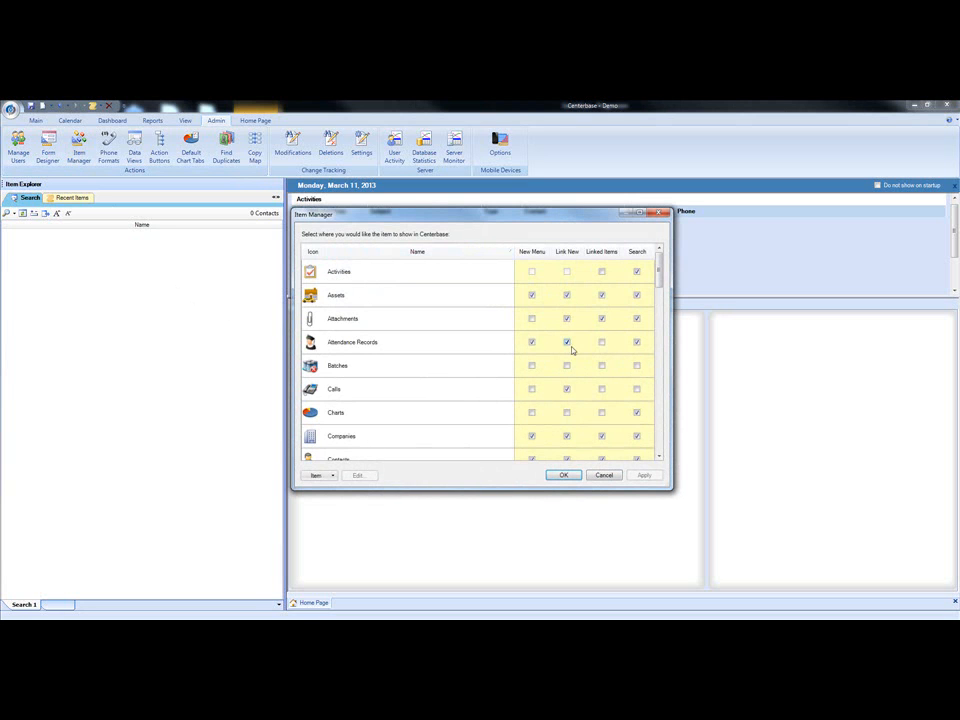
pyautogui.moveTo(659, 268)
pyautogui.mouseDown()
pyautogui.moveTo(658, 436)
pyautogui.moveTo(658, 262)
pyautogui.mouseUp()
pyautogui.click(331, 477)
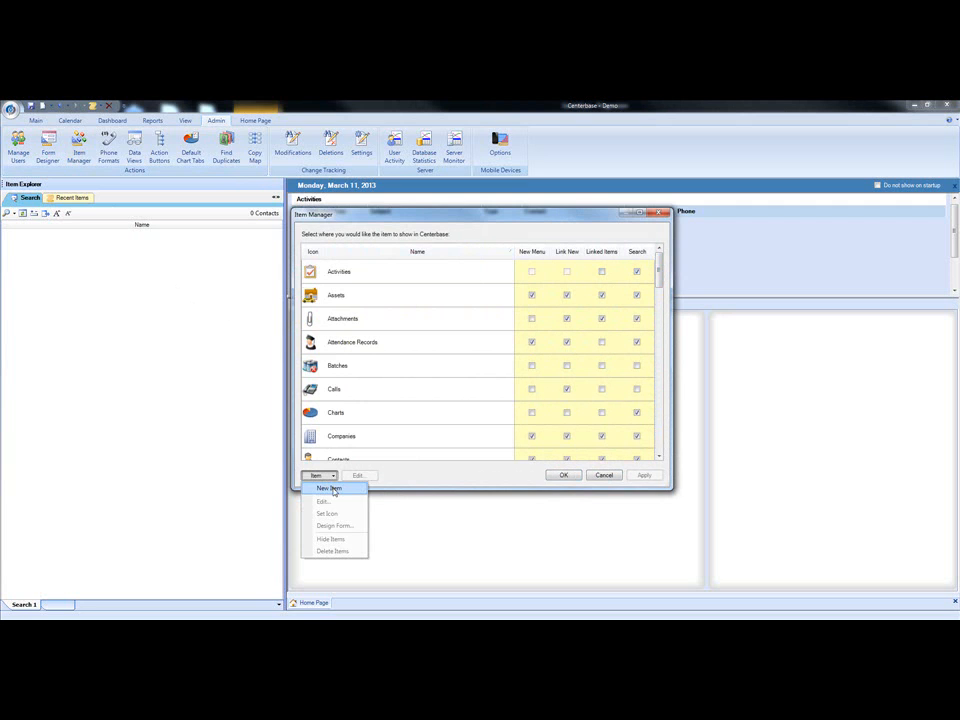
pyautogui.click(330, 488)
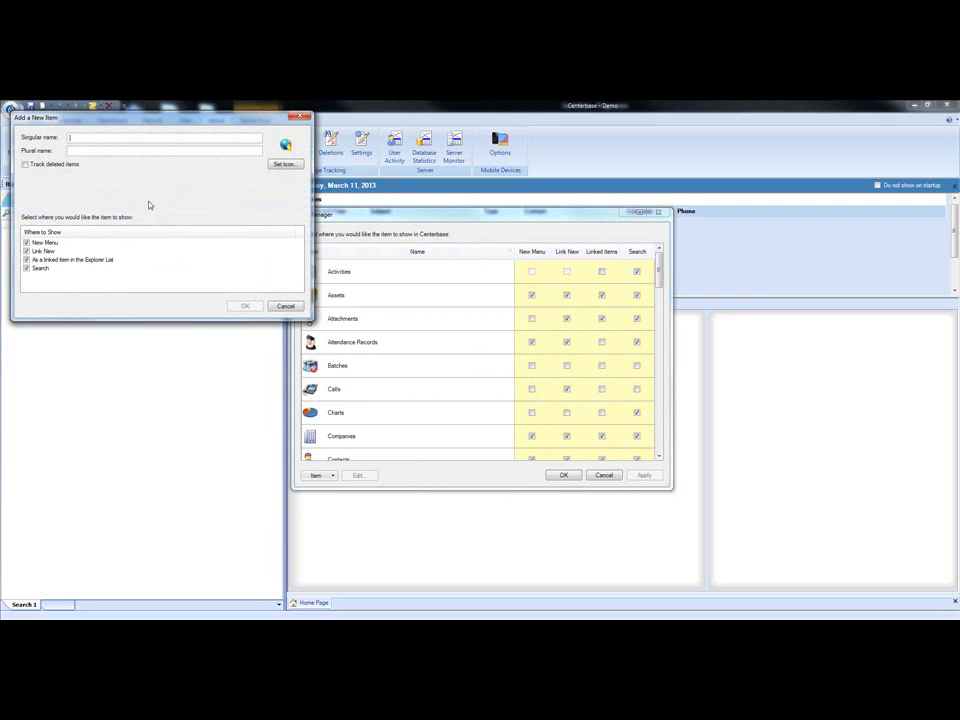
pyautogui.moveTo(141, 121); pyautogui.dragTo(446, 295)
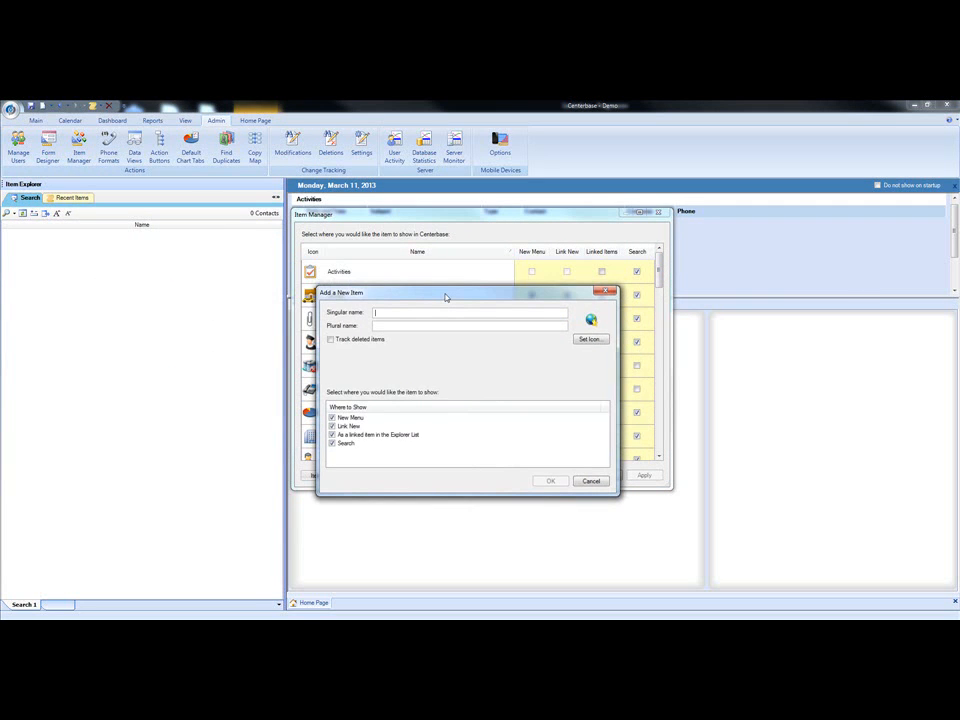
pyautogui.write('Customer Survey')
pyautogui.press('Tab')
pyautogui.write('Customer Su')
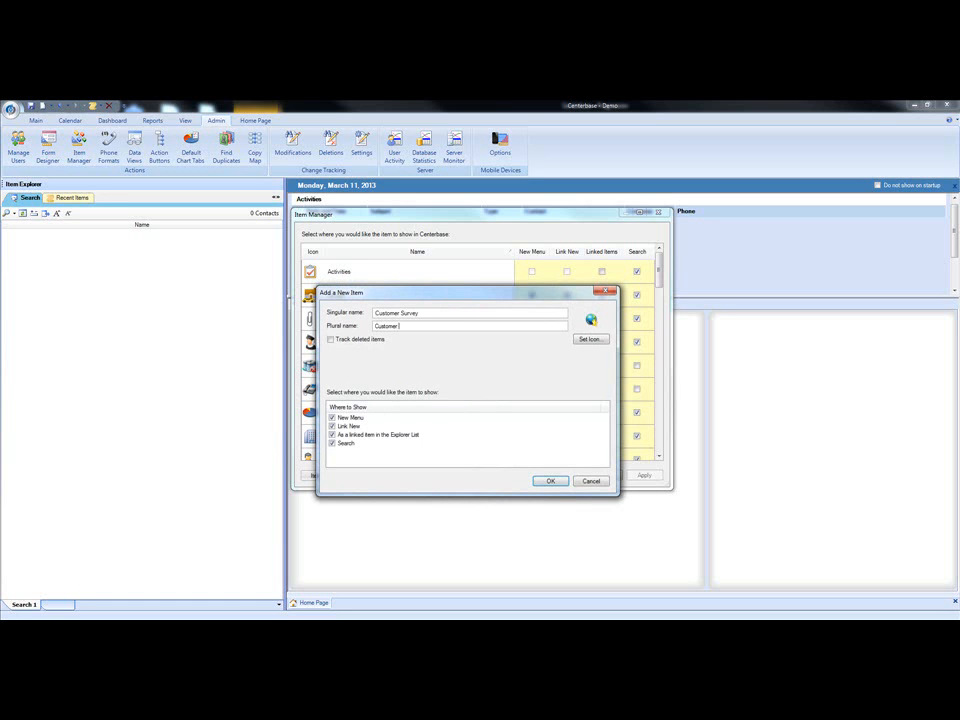
pyautogui.write('rveys')
# Step: Give the new item the orange smiley icon, then save it and close the Item Manager
pyautogui.click(587, 341)
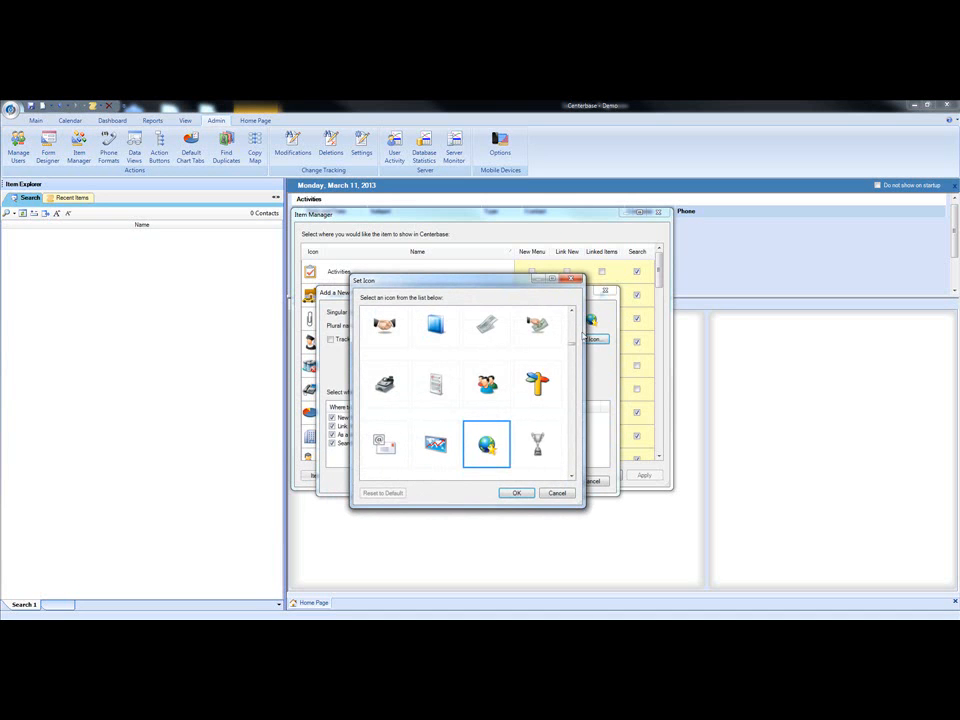
pyautogui.moveTo(571, 346); pyautogui.dragTo(574, 380)
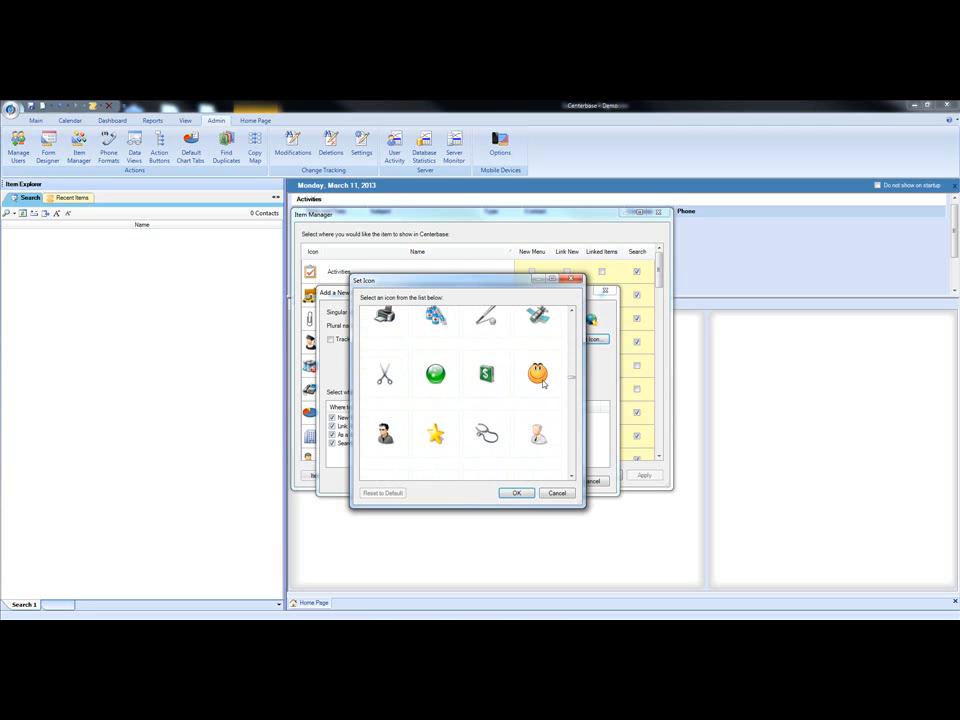
pyautogui.click(538, 382)
pyautogui.click(516, 493)
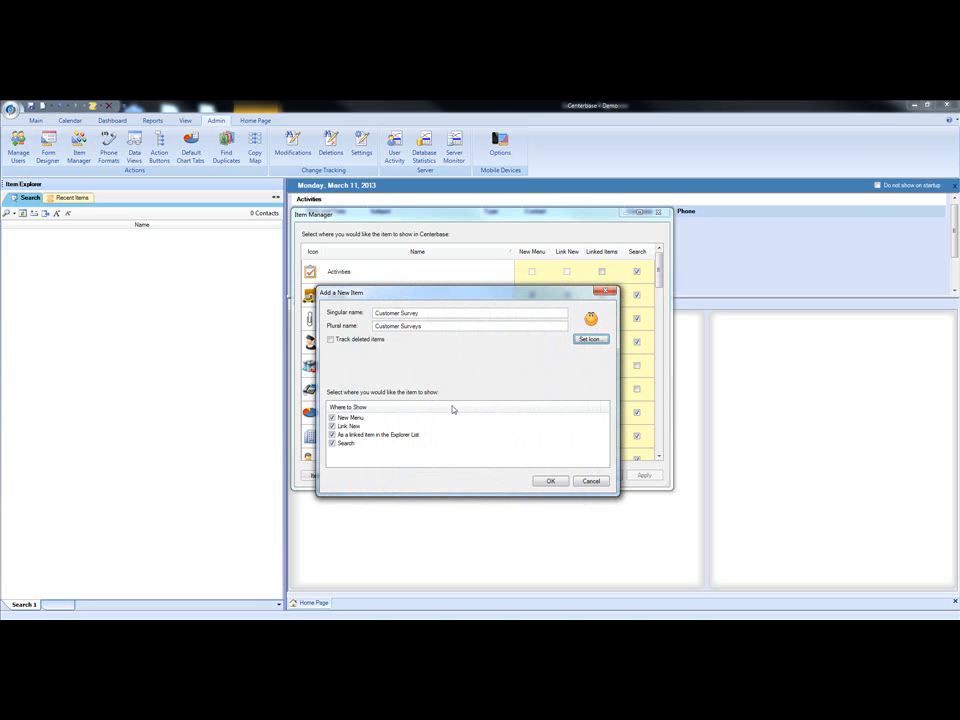
pyautogui.click(550, 482)
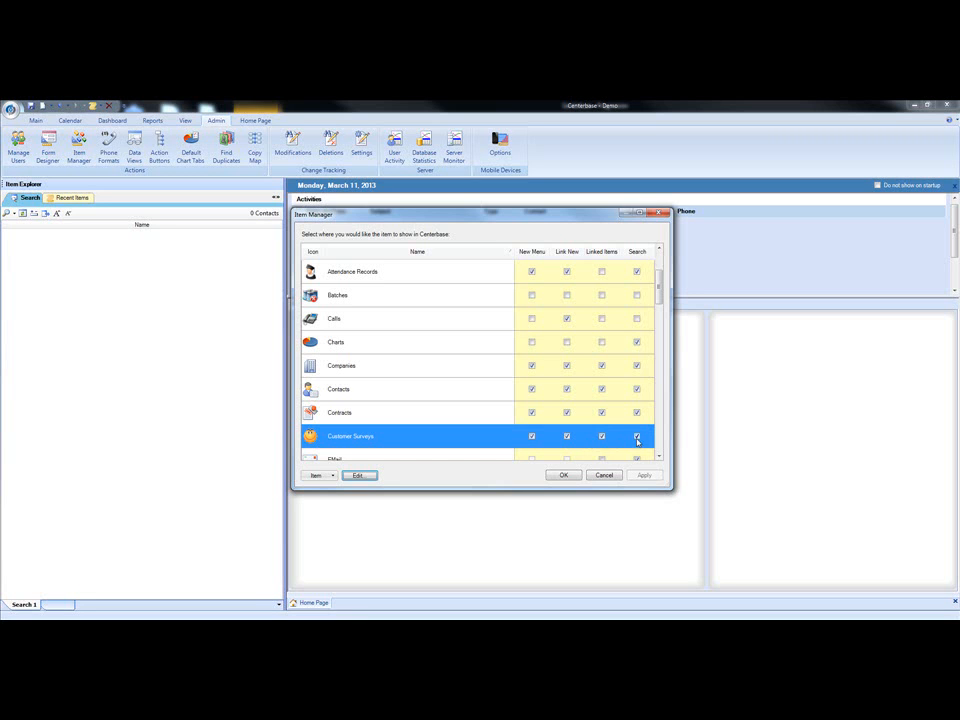
pyautogui.click(564, 475)
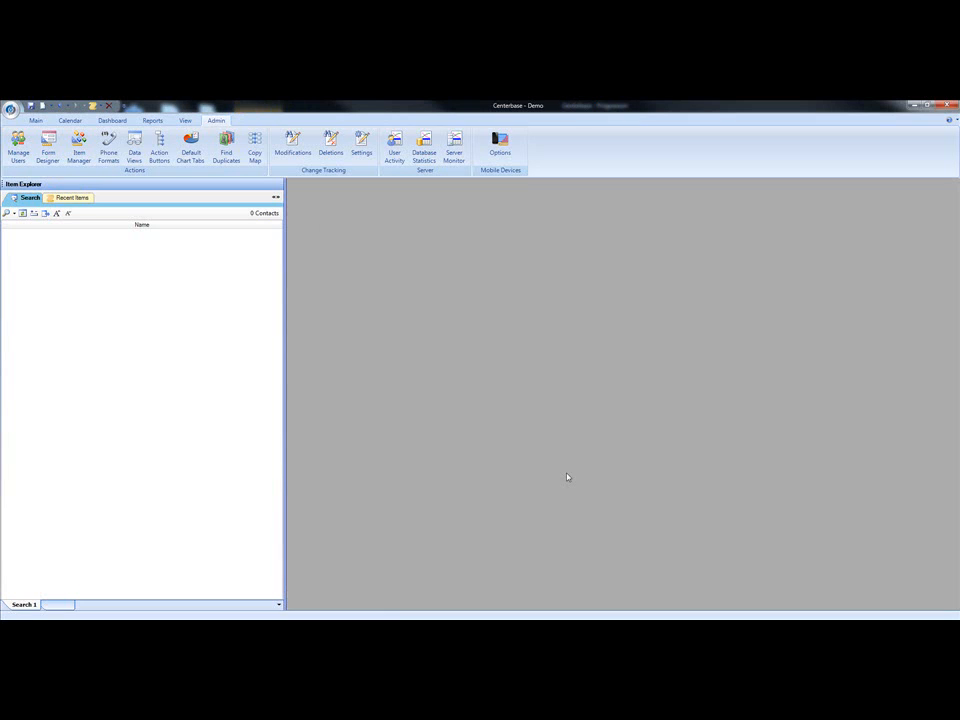
# Step: Look for Customer Survey among the new item types and among the copy-to targets of the company Bling Depot
pyautogui.click(36, 121)
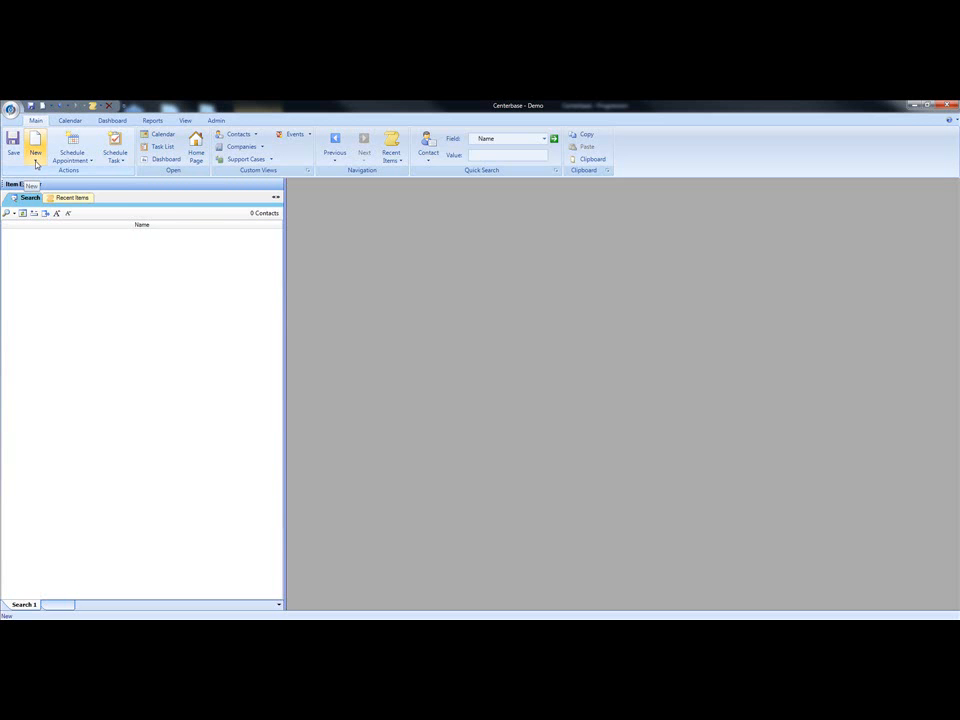
pyautogui.click(36, 163)
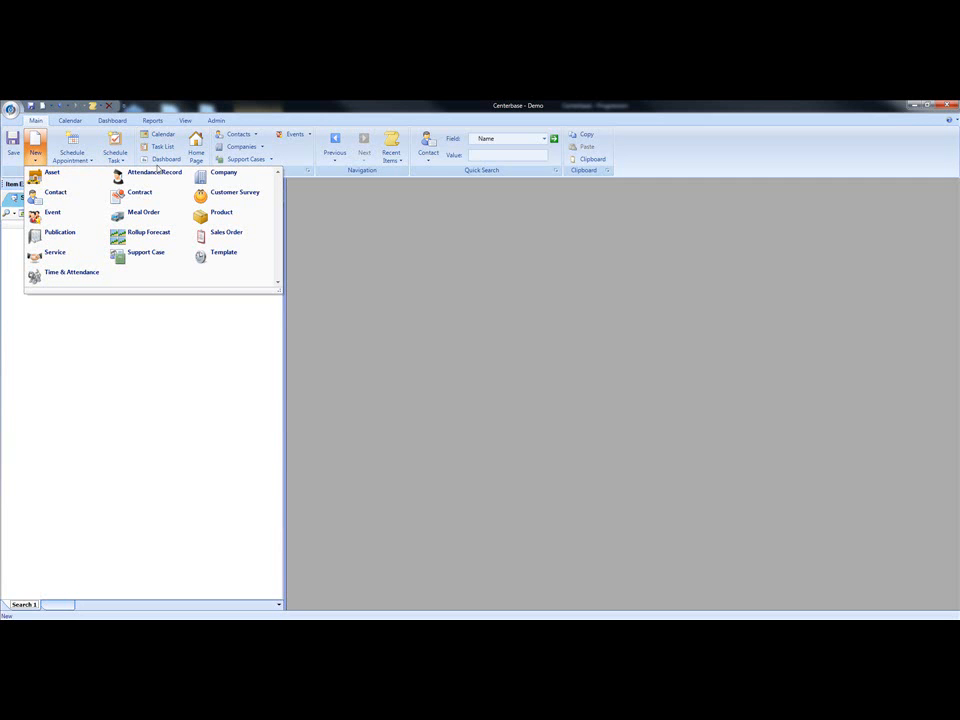
pyautogui.click(238, 148)
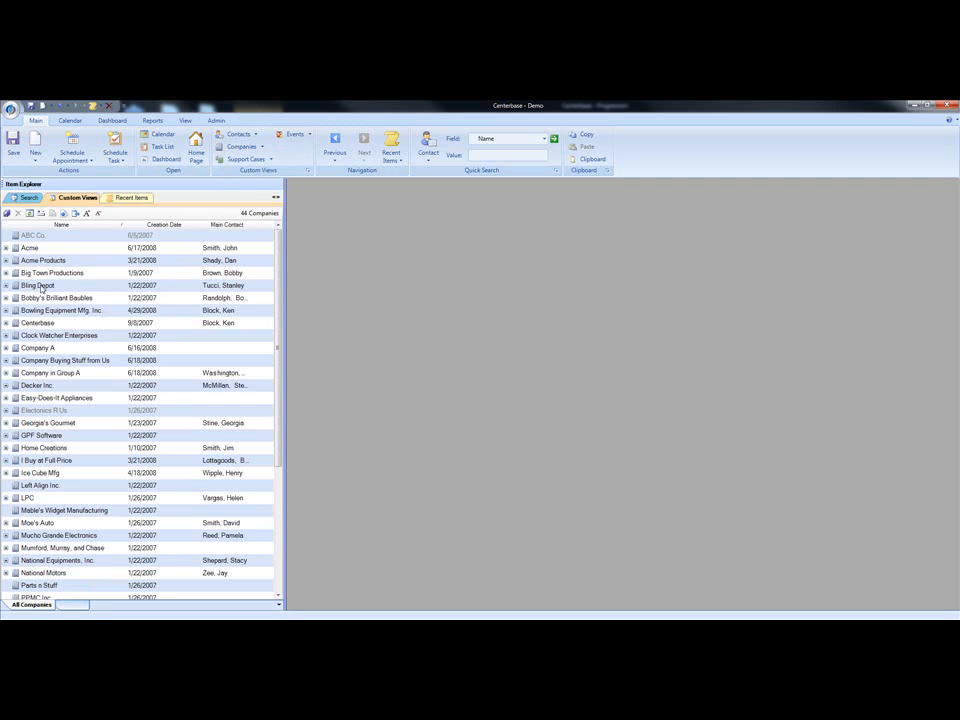
pyautogui.rightClick(38, 287)
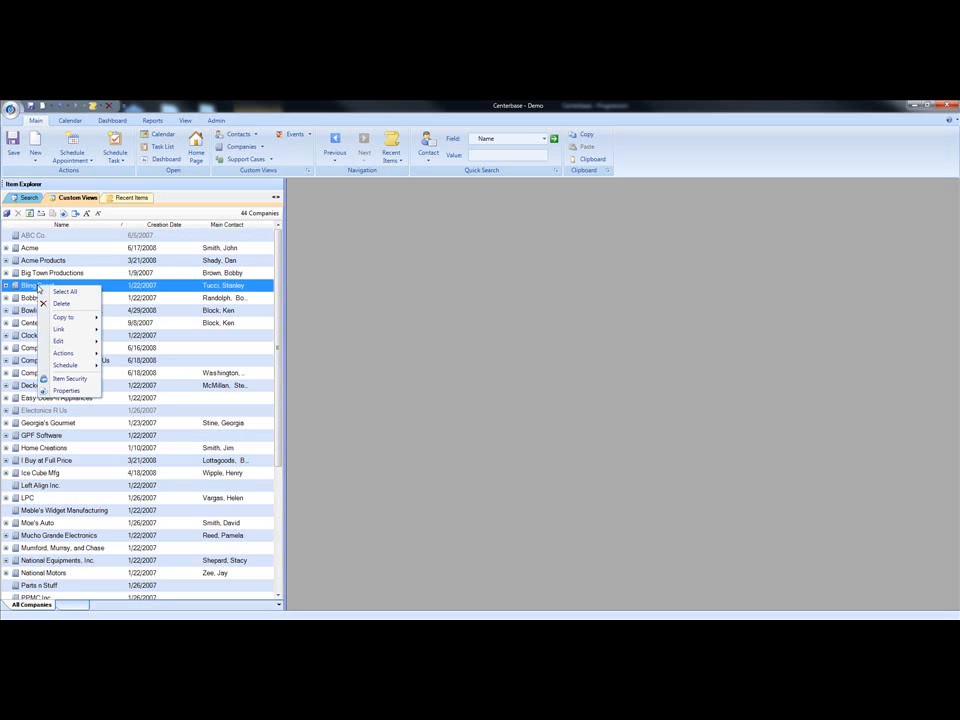
pyautogui.moveTo(73, 319)
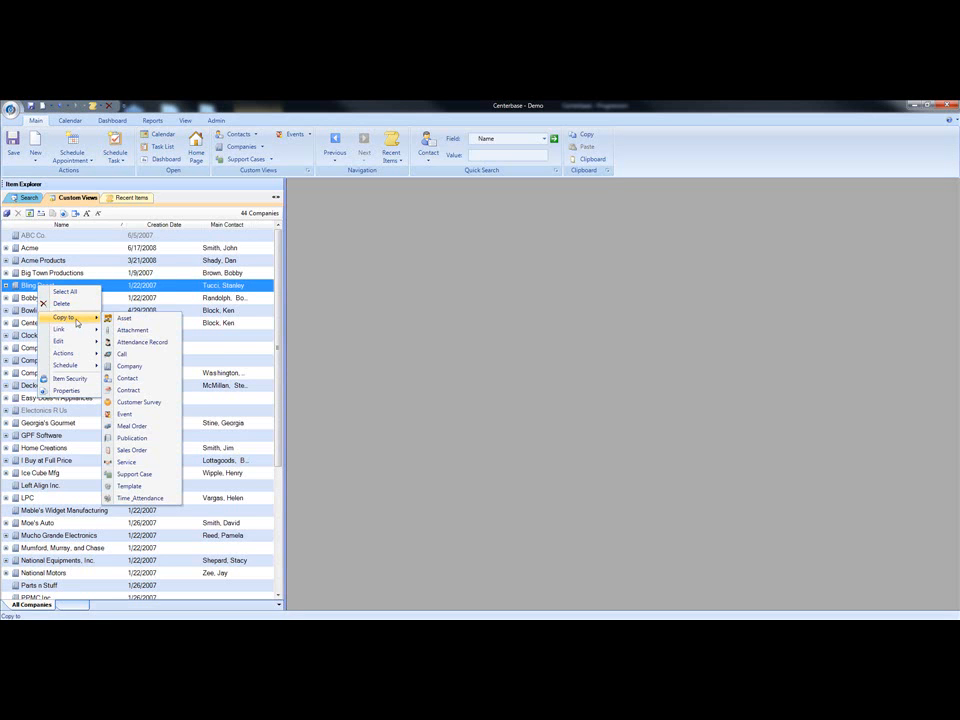
pyautogui.click(131, 405)
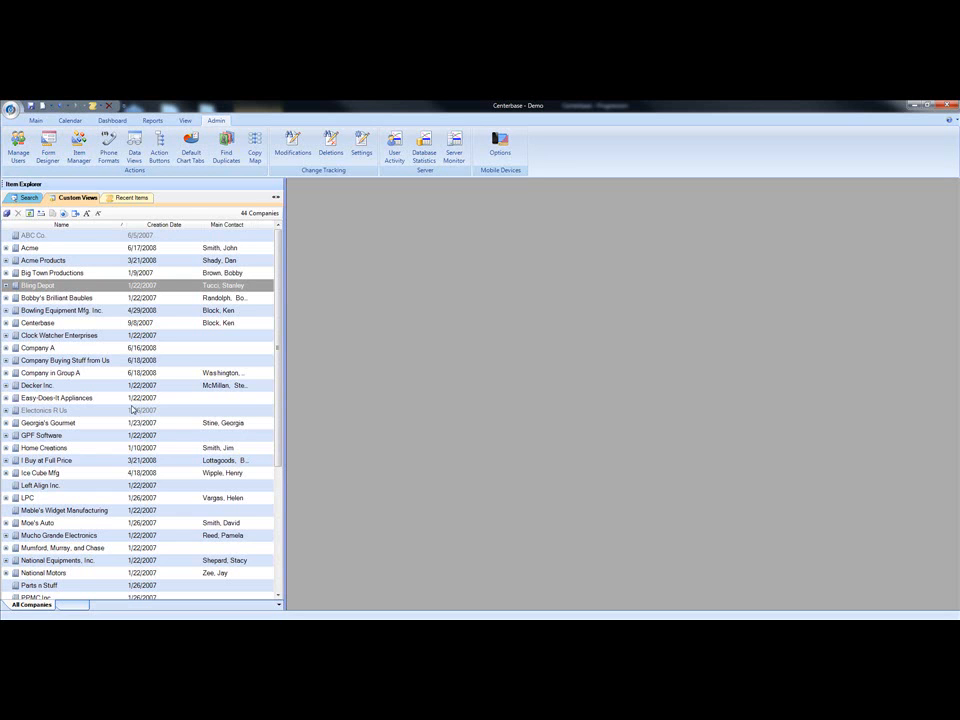
# Step: View the "Customer survey - service follow up" record linked under Bling Depot, then collapse the company's linked items
pyautogui.click(6, 287)
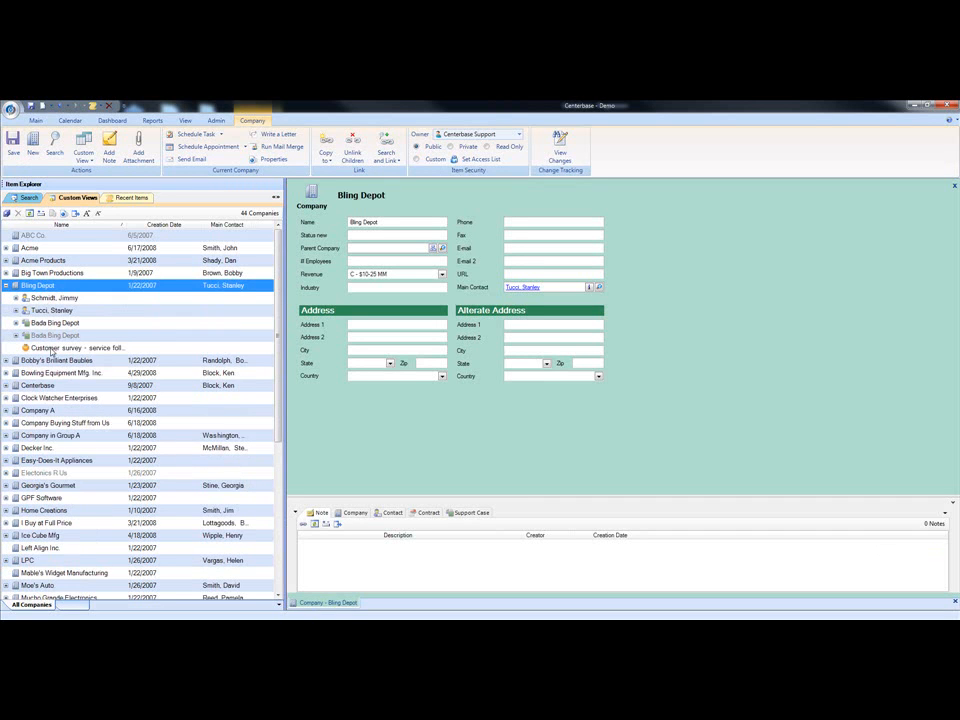
pyautogui.click(55, 348)
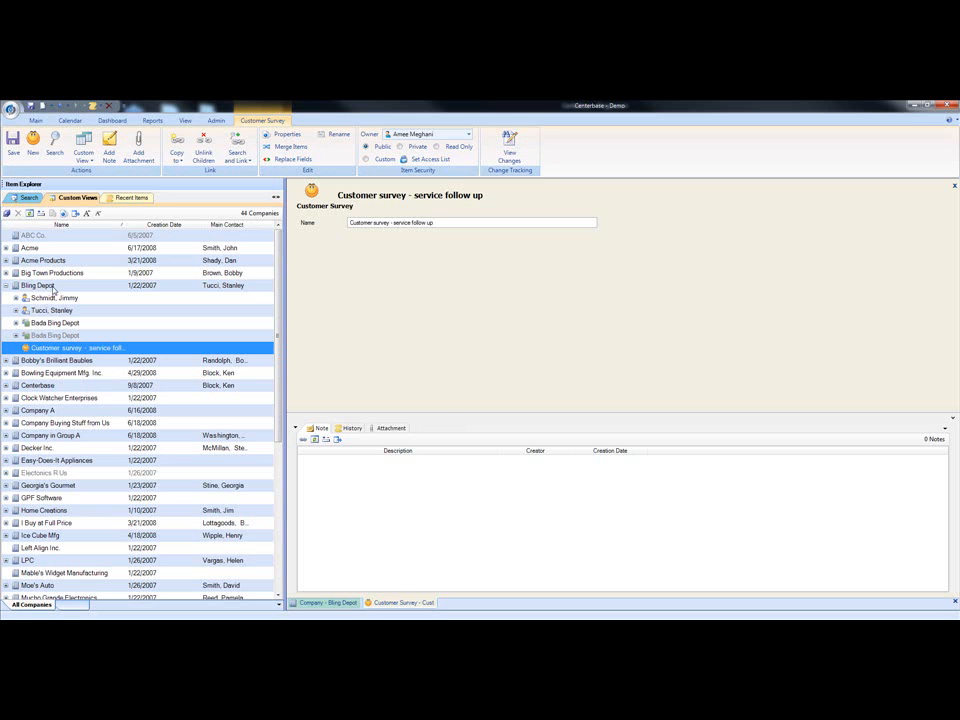
pyautogui.click(6, 286)
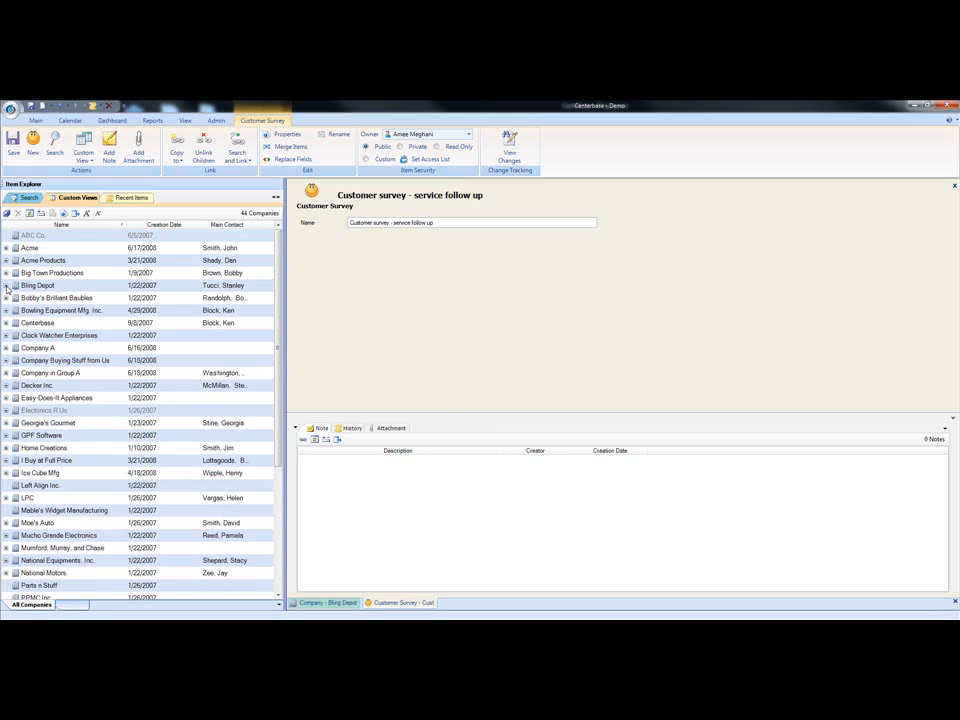
# Step: Check the item types available in Quick Search for Customer Survey, then dismiss the list
pyautogui.click(36, 120)
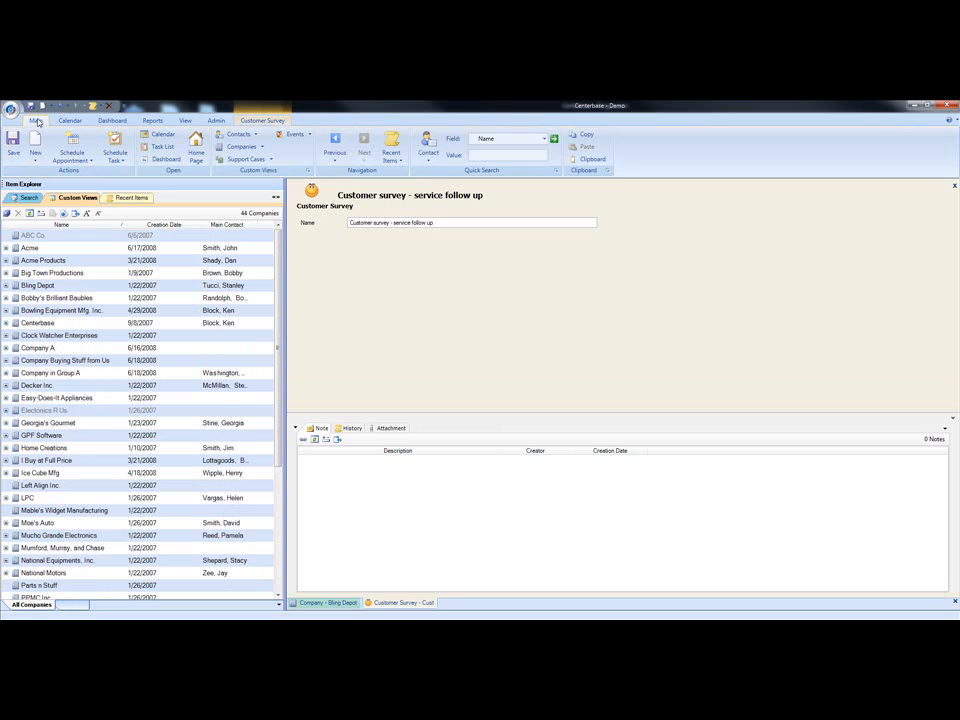
pyautogui.click(429, 161)
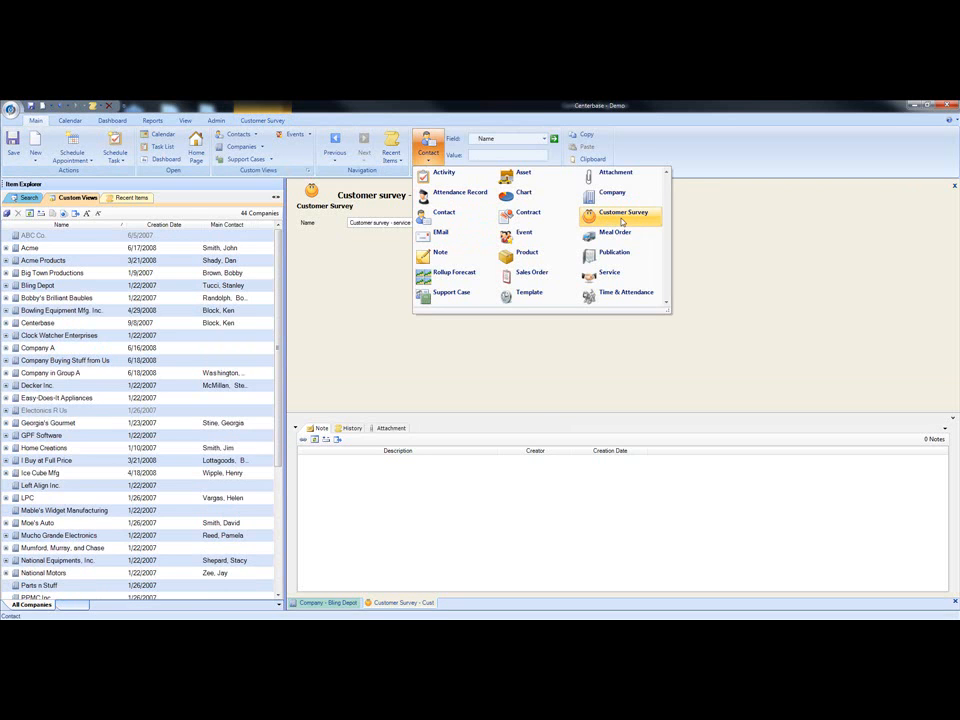
pyautogui.click(363, 278)
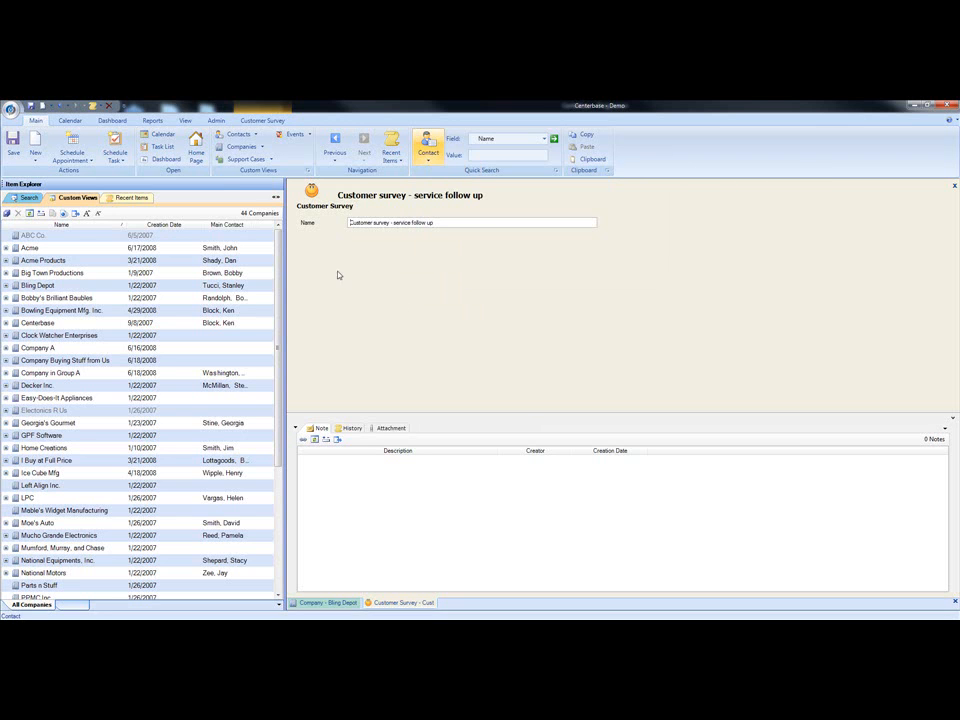